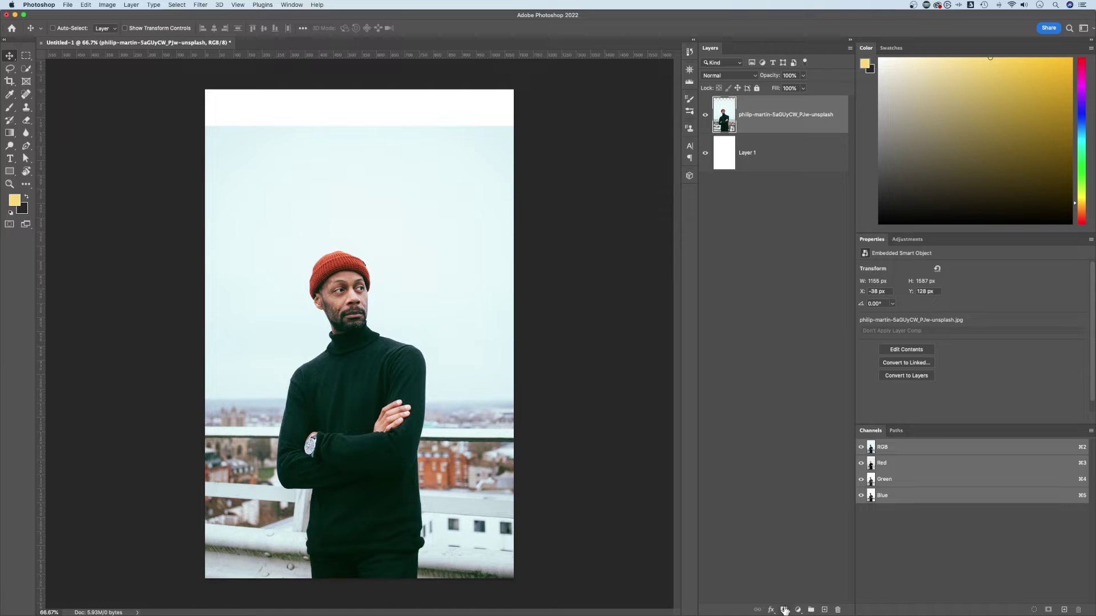
# Add a white layer mask to the portrait photo layer
pyautogui.click(784, 609)
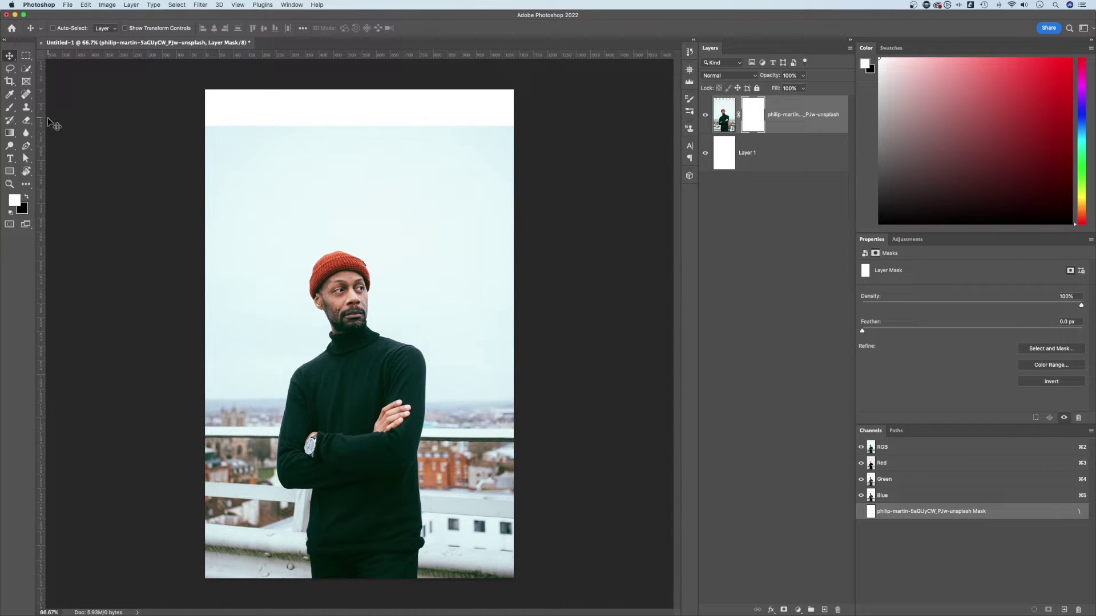
# Choose the Gradient Tool with a black-white preset from the Basics gradients
pyautogui.press('g')
pyautogui.rightClick(13, 134)
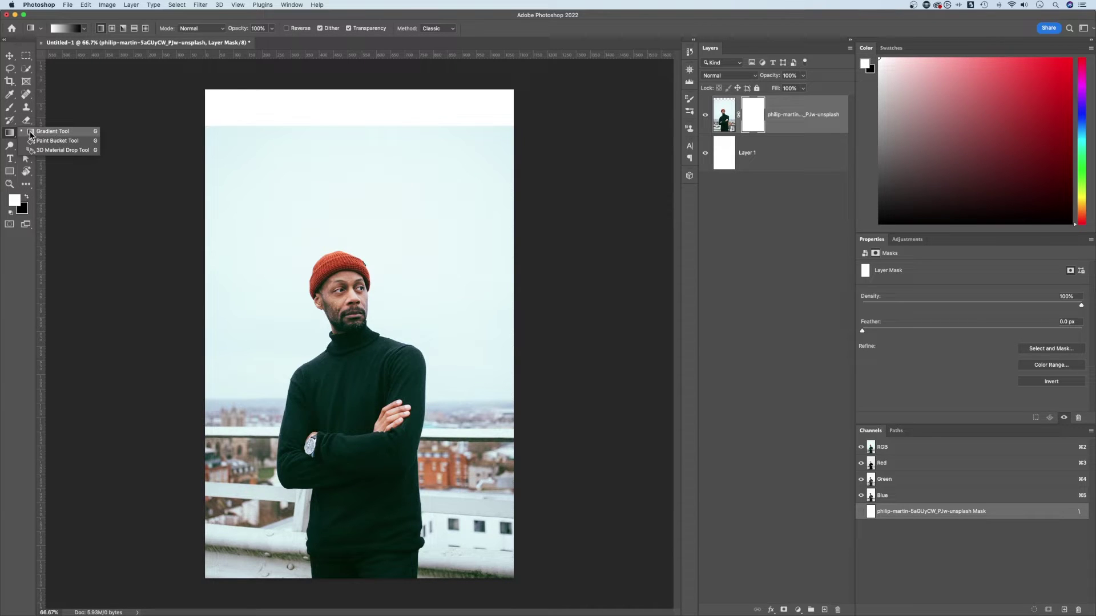
pyautogui.click(49, 135)
pyautogui.click(84, 28)
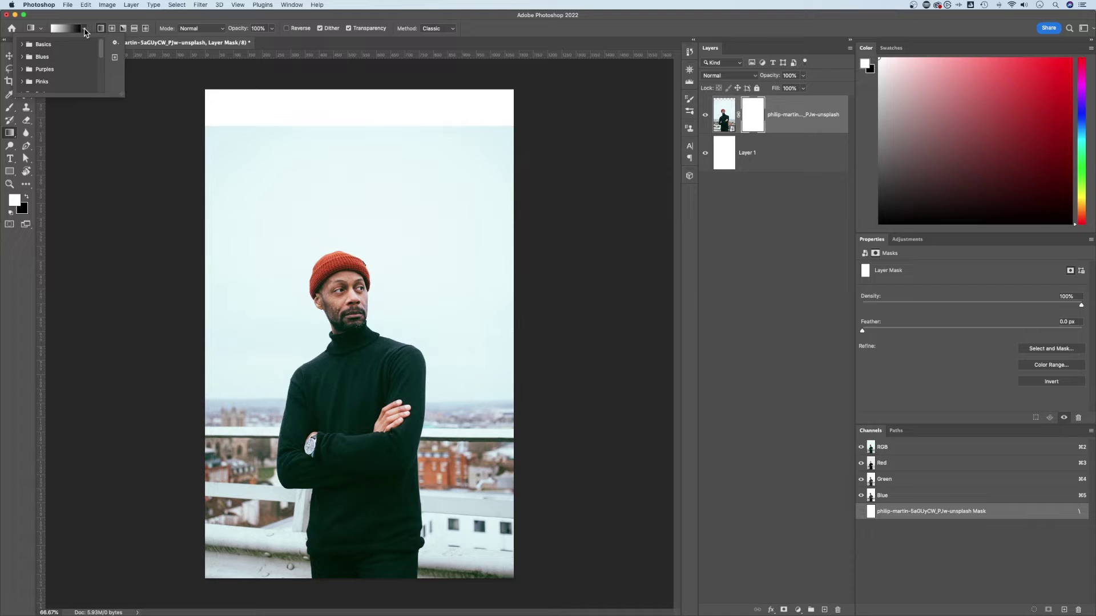
pyautogui.click(22, 44)
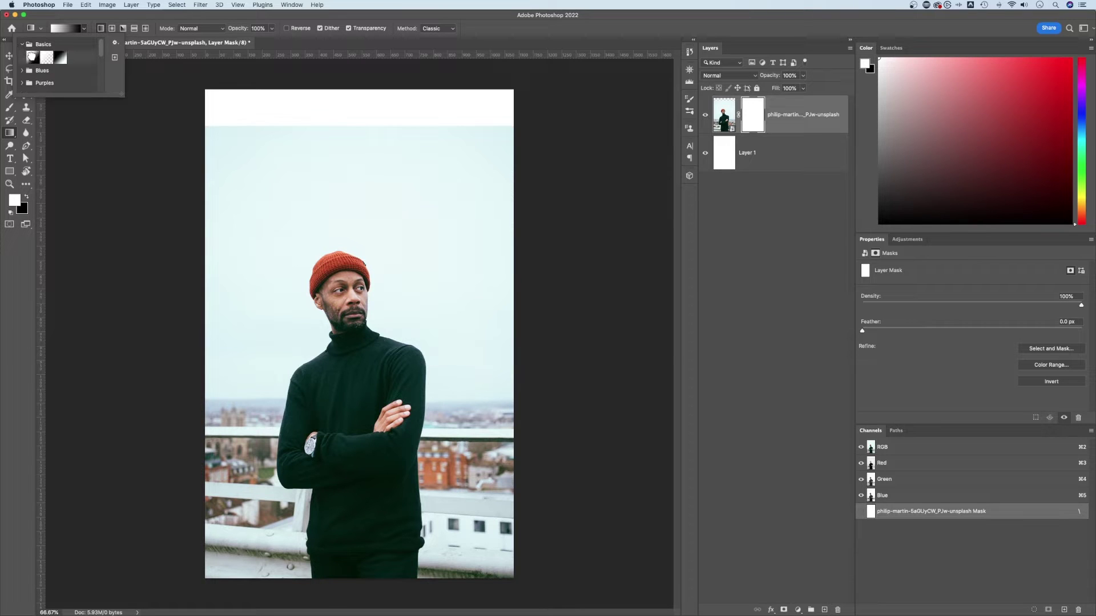
pyautogui.press('Return')
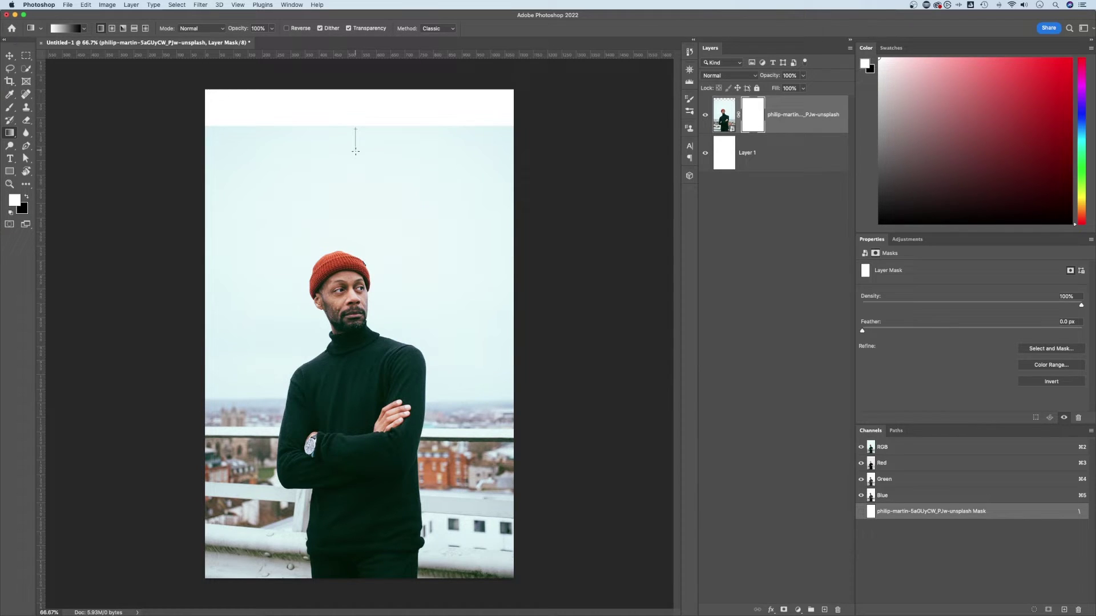
# Draw a reversed black-to-white gradient down from the photo's top edge on the mask
pyautogui.moveTo(355, 151); pyautogui.dragTo(355, 241)
pyautogui.moveTo(356, 238); pyautogui.dragTo(356, 239)
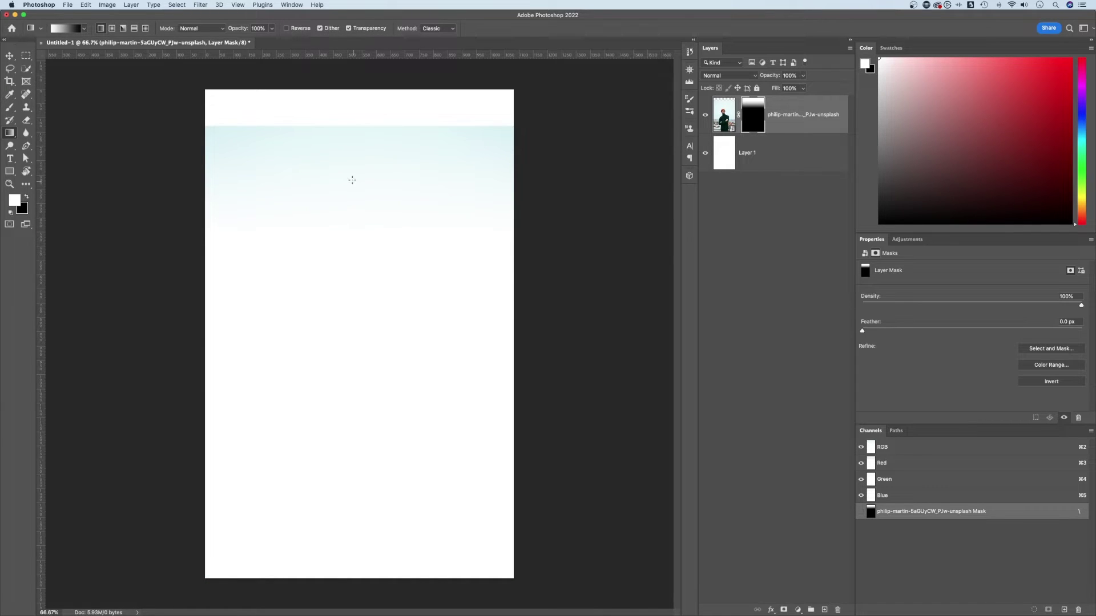
pyautogui.press('super+z')
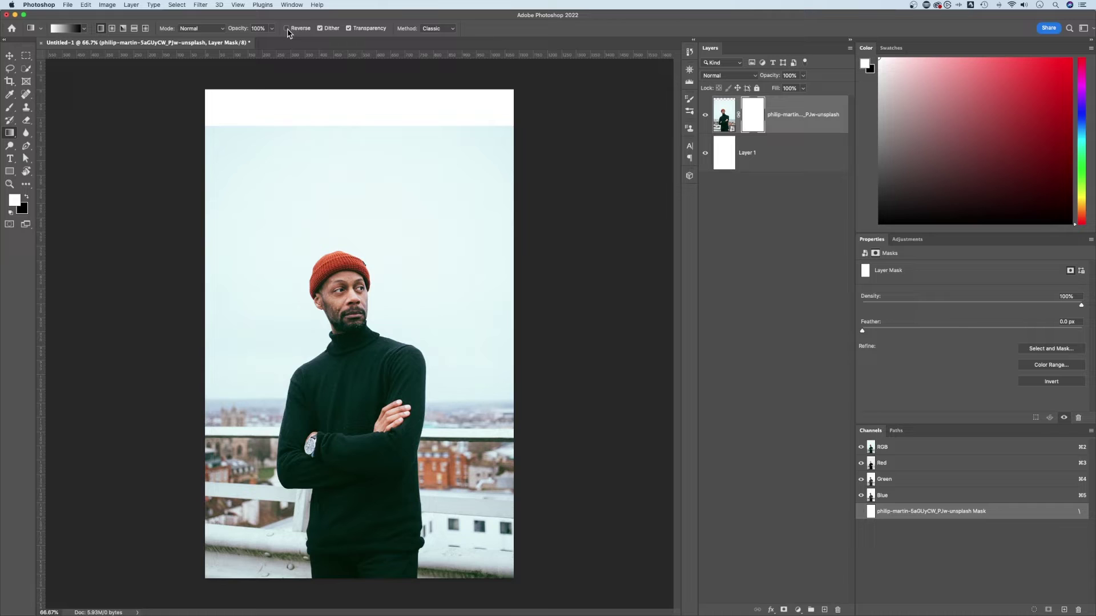
pyautogui.click(287, 29)
pyautogui.moveTo(353, 131); pyautogui.dragTo(353, 192)
pyautogui.moveTo(356, 239); pyautogui.dragTo(358, 237)
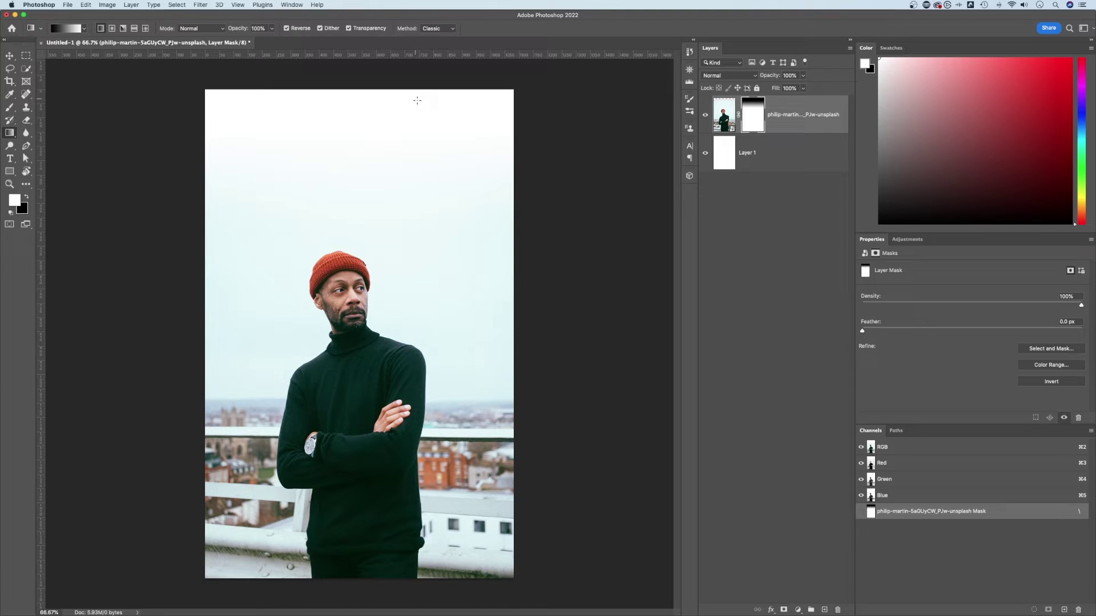
# Redraw a shorter fade at the top, then set the brush to 155 px, 0% hardness, 0% smoothing
pyautogui.moveTo(416, 100); pyautogui.dragTo(415, 114)
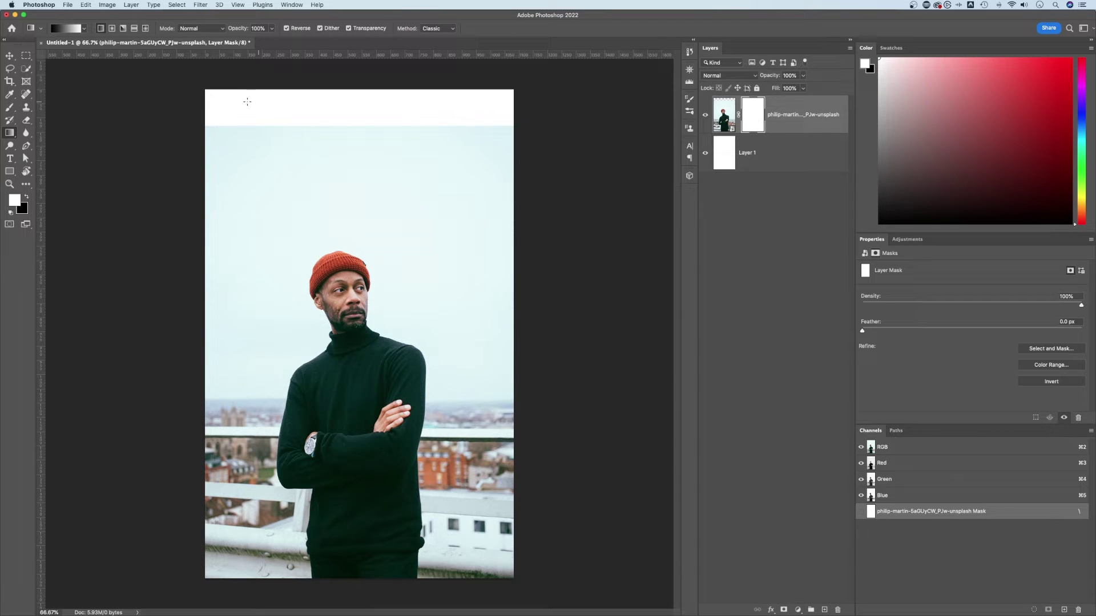
pyautogui.press('b')
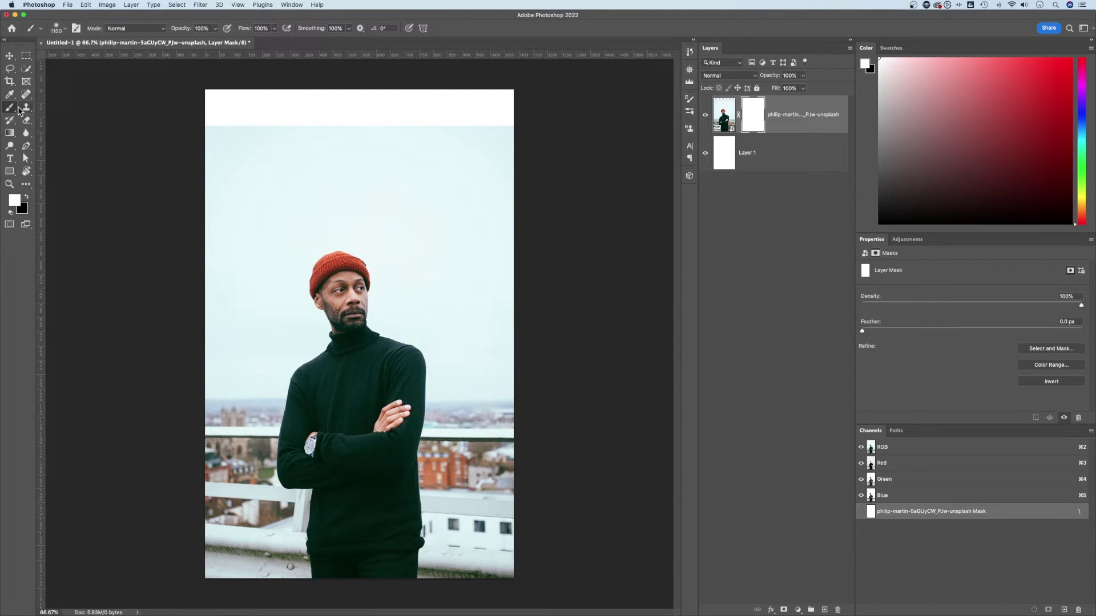
pyautogui.click(62, 31)
pyautogui.moveTo(84, 55)
pyautogui.mouseDown()
pyautogui.moveTo(98, 58)
pyautogui.moveTo(85, 57)
pyautogui.mouseUp()
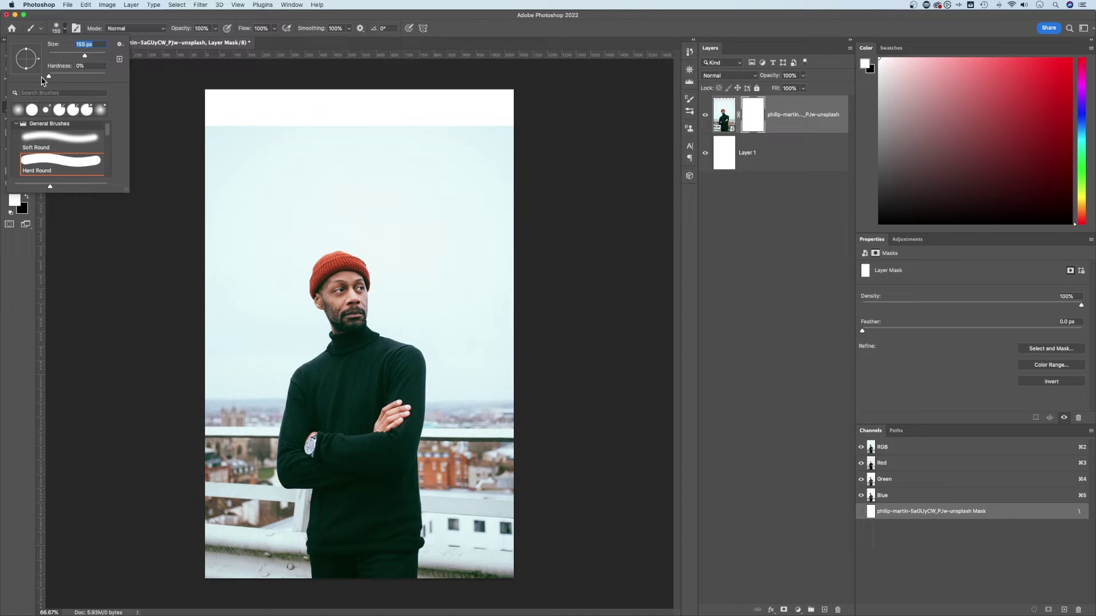
pyautogui.press('Tab')
pyautogui.click(349, 29)
pyautogui.moveTo(348, 40); pyautogui.dragTo(301, 42)
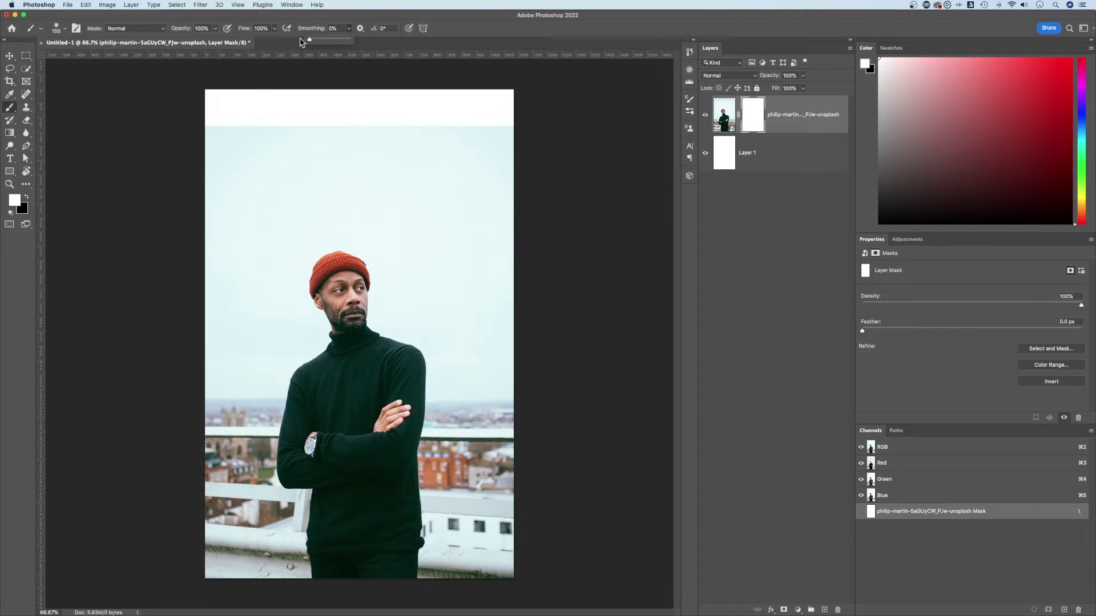
pyautogui.click(333, 19)
# Set the foreground colour to pure black and paint along the photo's top edge on the mask
pyautogui.click(28, 198)
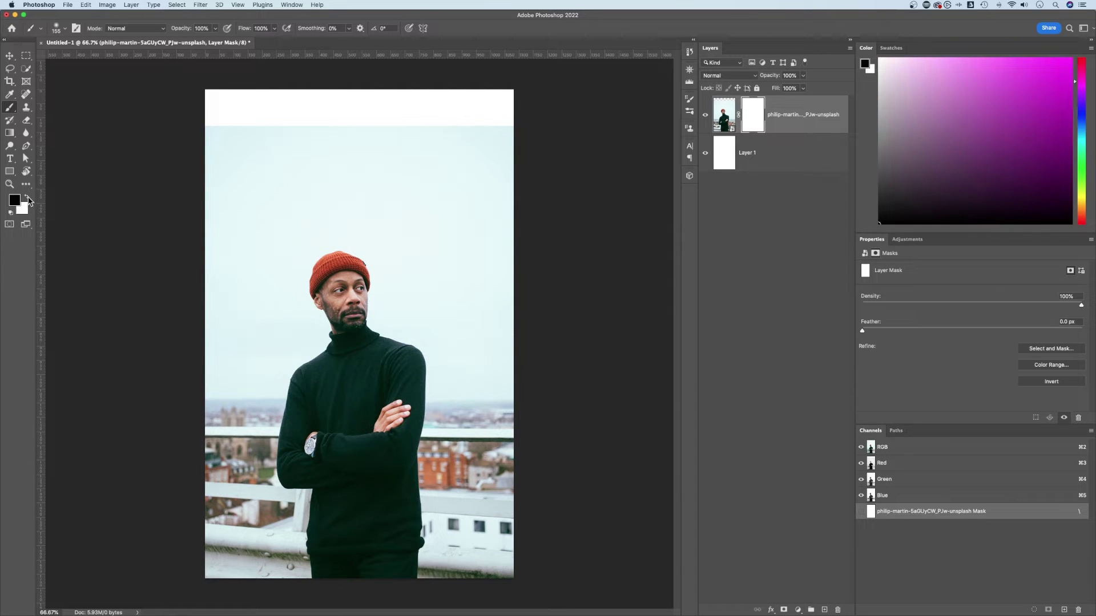
pyautogui.click(16, 200)
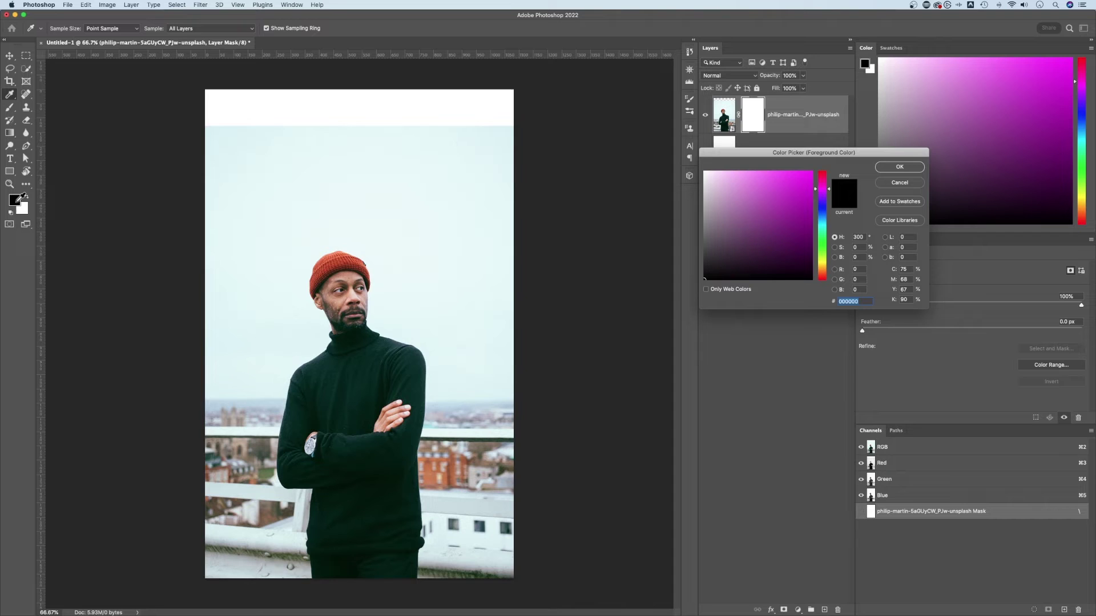
pyautogui.click(704, 233)
pyautogui.moveTo(704, 233); pyautogui.dragTo(691, 231)
pyautogui.click(703, 238)
pyautogui.moveTo(702, 238); pyautogui.dragTo(677, 294)
pyautogui.click(882, 167)
pyautogui.press('b')
pyautogui.moveTo(397, 124)
pyautogui.mouseDown()
pyautogui.moveTo(328, 137)
pyautogui.moveTo(320, 148)
pyautogui.moveTo(303, 129)
pyautogui.moveTo(296, 154)
pyautogui.moveTo(440, 130)
pyautogui.moveTo(433, 164)
pyautogui.moveTo(472, 127)
pyautogui.moveTo(382, 139)
pyautogui.moveTo(234, 127)
pyautogui.moveTo(223, 145)
pyautogui.mouseUp()
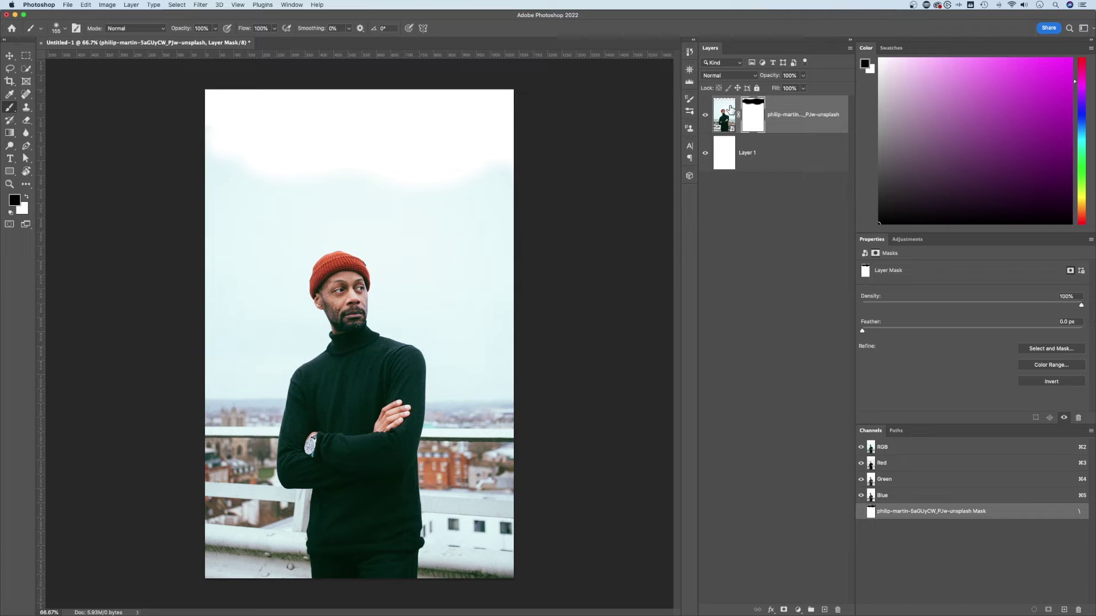
# Reset the mask to white, enlarge the brush to 700 px, and paint black across the top sky
pyautogui.press('super+BackSpace')
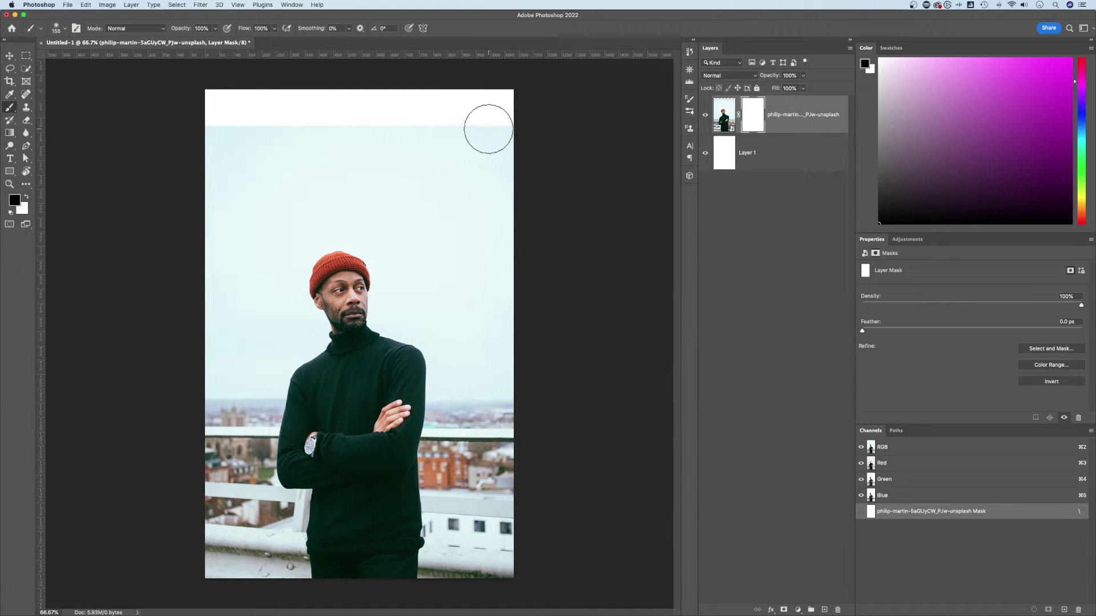
pyautogui.press(']')
pyautogui.press(']')
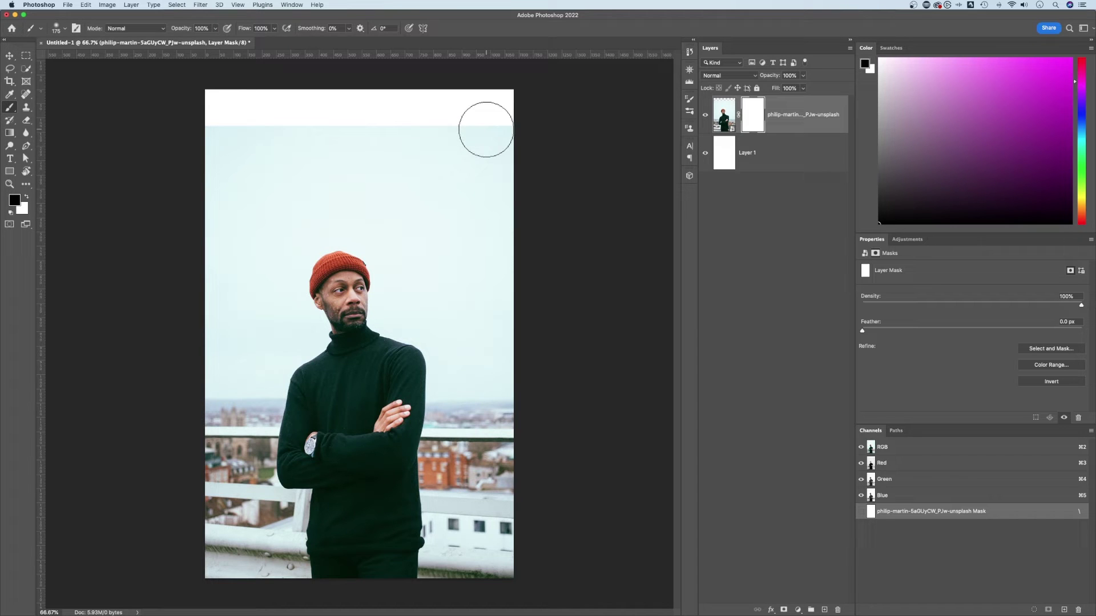
pyautogui.press(']')
pyautogui.press(']')
pyautogui.press(']')
pyautogui.press(']')
pyautogui.press(']')
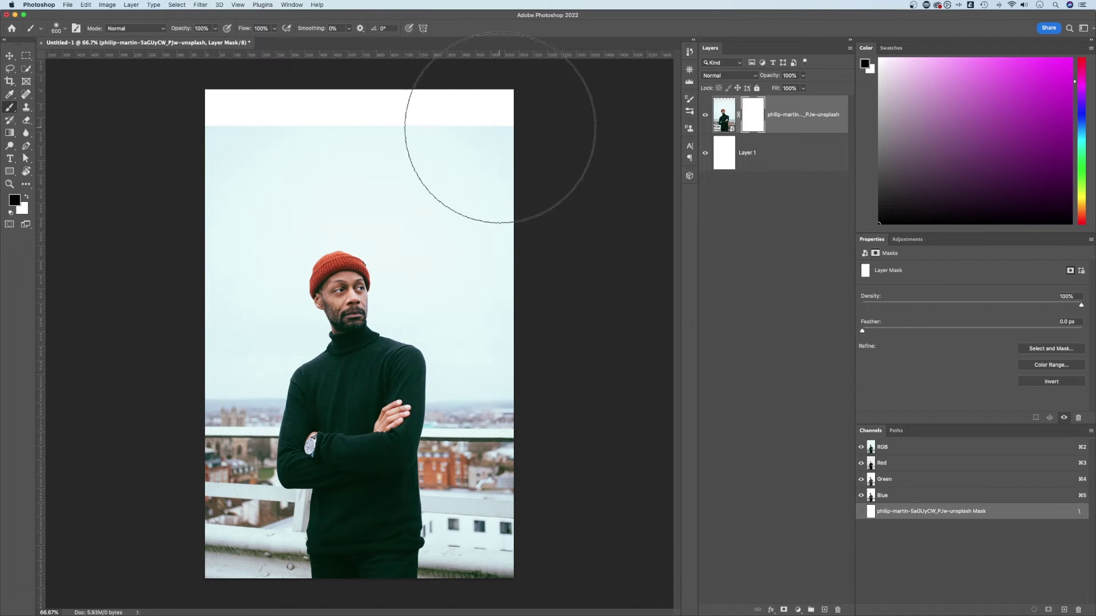
pyautogui.press(']')
pyautogui.moveTo(580, 91)
pyautogui.mouseDown()
pyautogui.moveTo(489, 73)
pyautogui.moveTo(186, 74)
pyautogui.moveTo(156, 122)
pyautogui.moveTo(222, 98)
pyautogui.moveTo(460, 102)
pyautogui.moveTo(564, 158)
pyautogui.moveTo(444, 84)
pyautogui.moveTo(245, 72)
pyautogui.moveTo(122, 125)
pyautogui.moveTo(118, 187)
pyautogui.moveTo(172, 50)
pyautogui.moveTo(325, 86)
pyautogui.moveTo(455, 98)
pyautogui.moveTo(564, 178)
pyautogui.moveTo(506, 103)
pyautogui.moveTo(445, 80)
pyautogui.moveTo(152, 74)
pyautogui.moveTo(521, 86)
pyautogui.moveTo(546, 122)
pyautogui.moveTo(355, 68)
pyautogui.mouseUp()
pyautogui.moveTo(320, 256)
pyautogui.mouseDown()
pyautogui.moveTo(478, 144)
pyautogui.moveTo(423, 165)
pyautogui.moveTo(220, 181)
pyautogui.moveTo(432, 190)
pyautogui.moveTo(451, 352)
pyautogui.mouseUp()
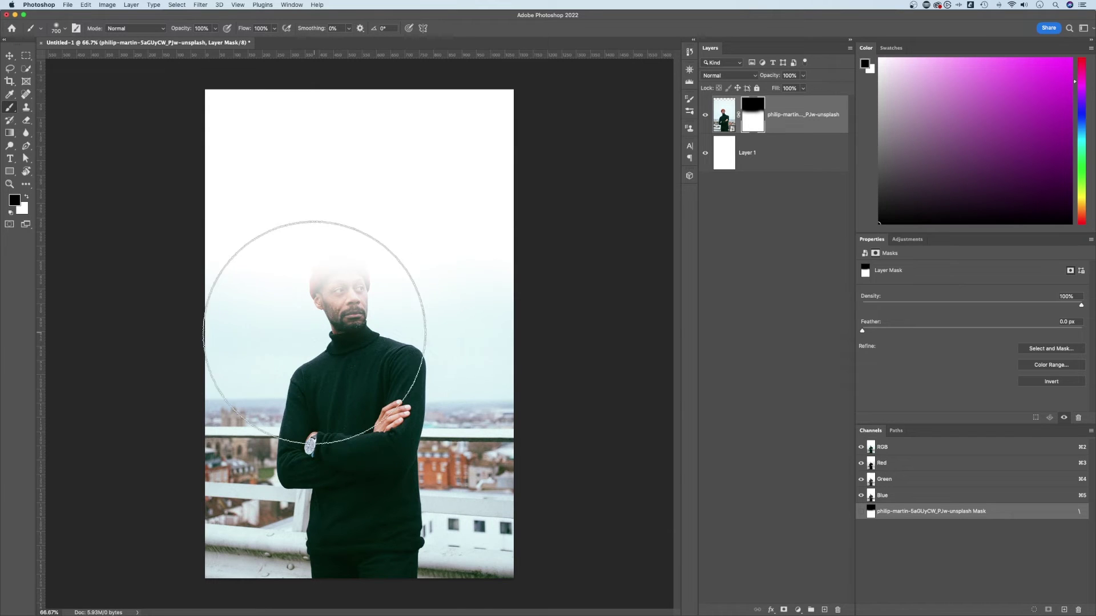
# Paint white back over the man's head and beanie, then restore black as foreground
pyautogui.press('x')
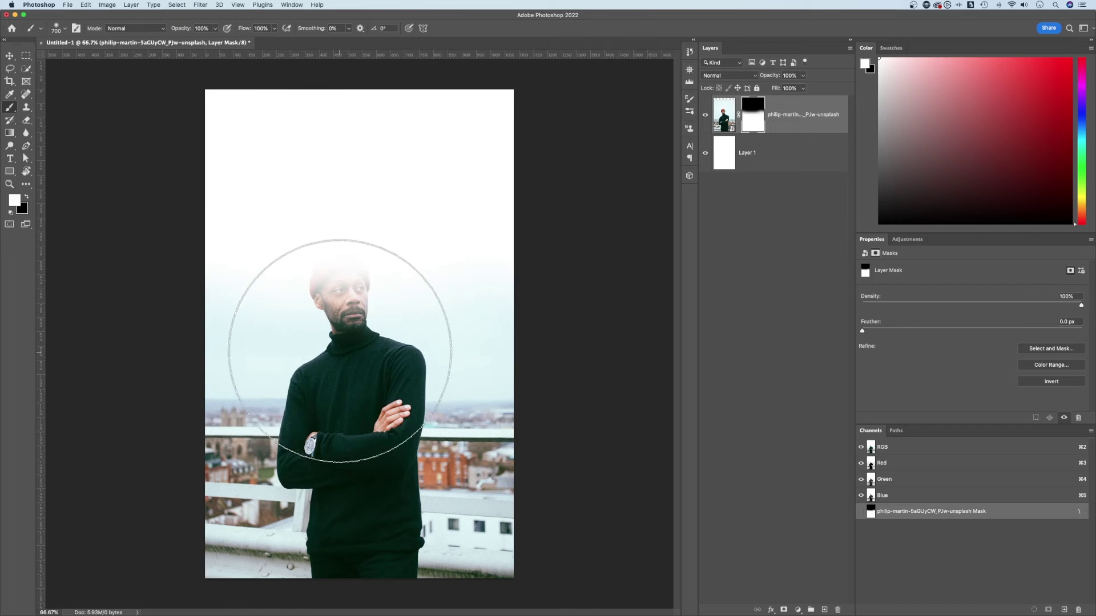
pyautogui.moveTo(328, 340)
pyautogui.mouseDown()
pyautogui.moveTo(300, 346)
pyautogui.moveTo(328, 334)
pyautogui.mouseUp()
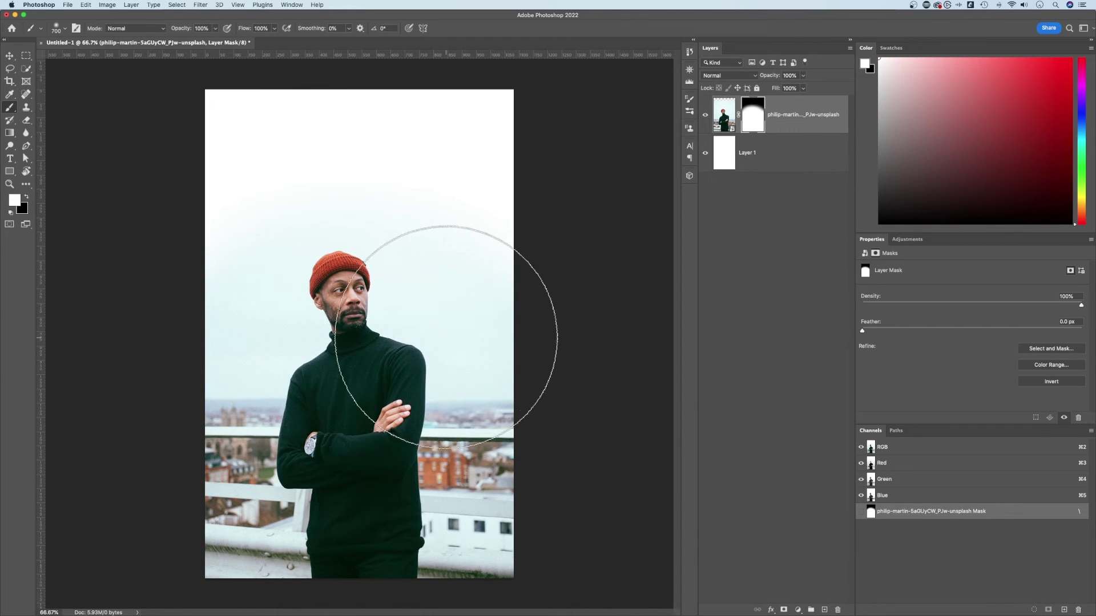
pyautogui.moveTo(440, 335)
pyautogui.mouseDown()
pyautogui.moveTo(391, 152)
pyautogui.moveTo(374, 130)
pyautogui.mouseUp()
pyautogui.press('x')
pyautogui.press('x')
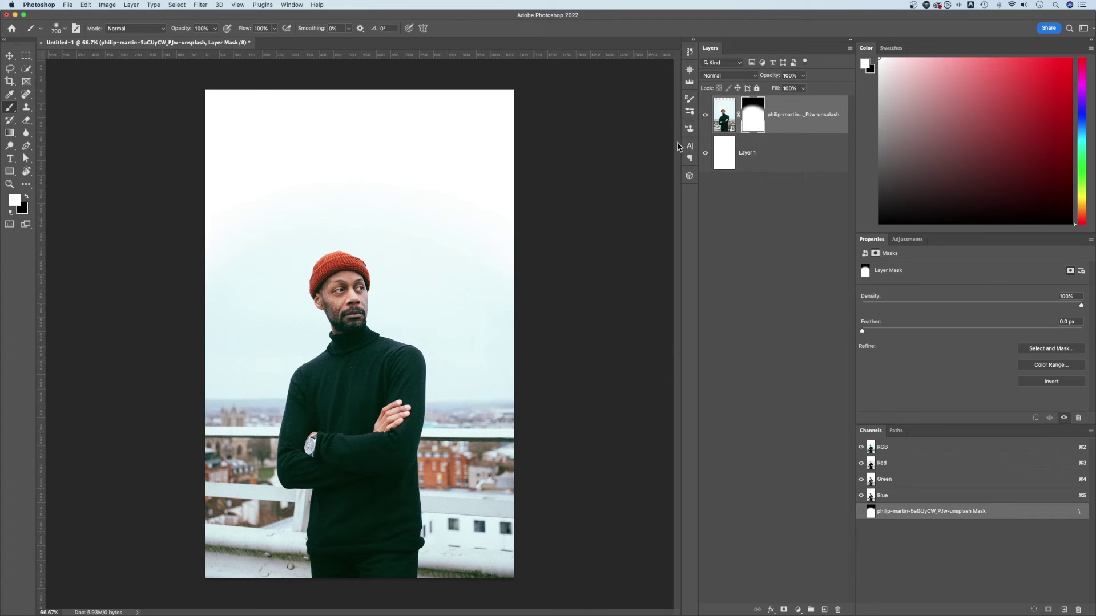
# Undo a trial move of the mask and marquee-select the photo from just below its top edge
pyautogui.press('v')
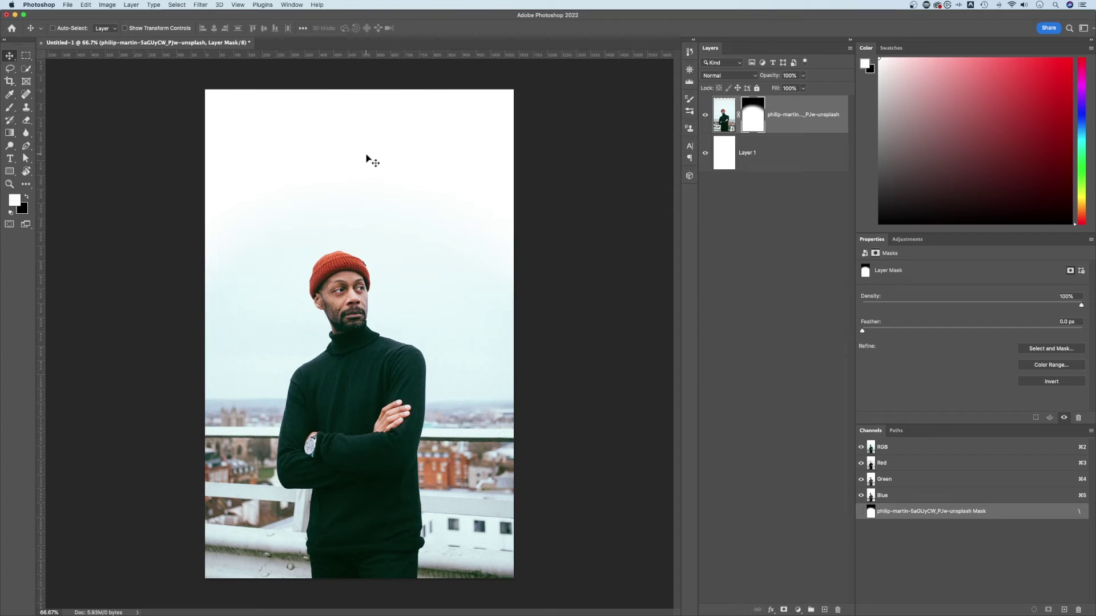
pyautogui.moveTo(364, 161); pyautogui.dragTo(593, 239)
pyautogui.press('super+z')
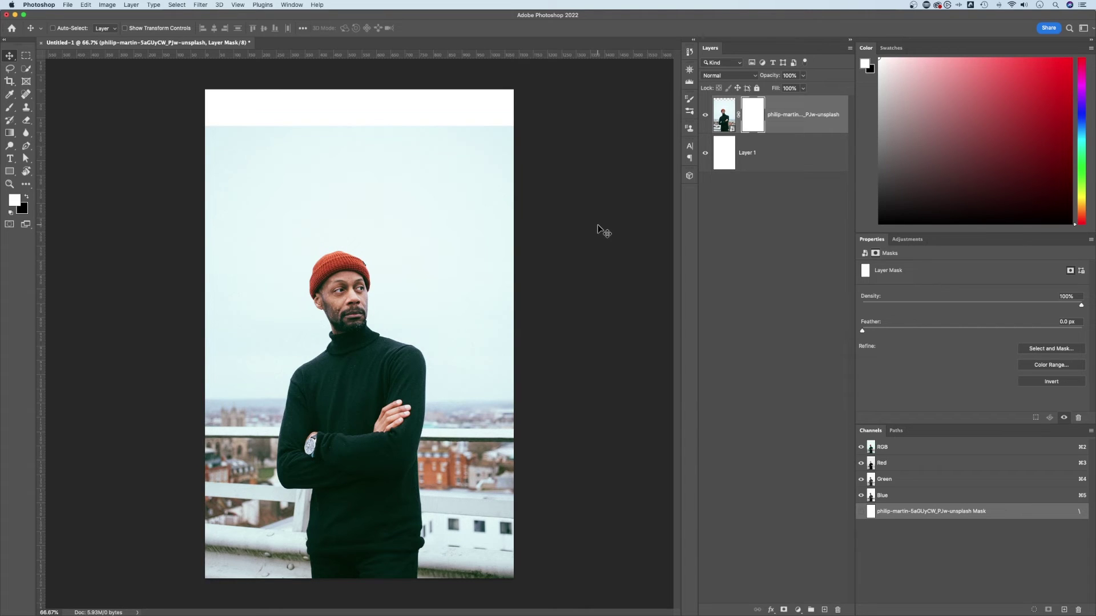
pyautogui.press('m')
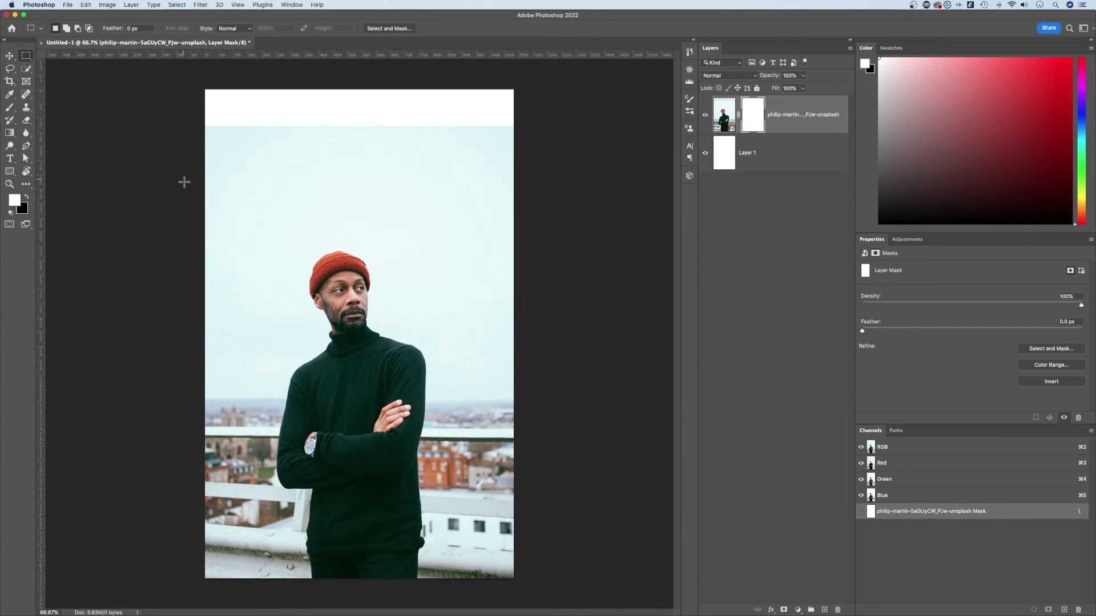
pyautogui.moveTo(191, 174); pyautogui.dragTo(566, 590)
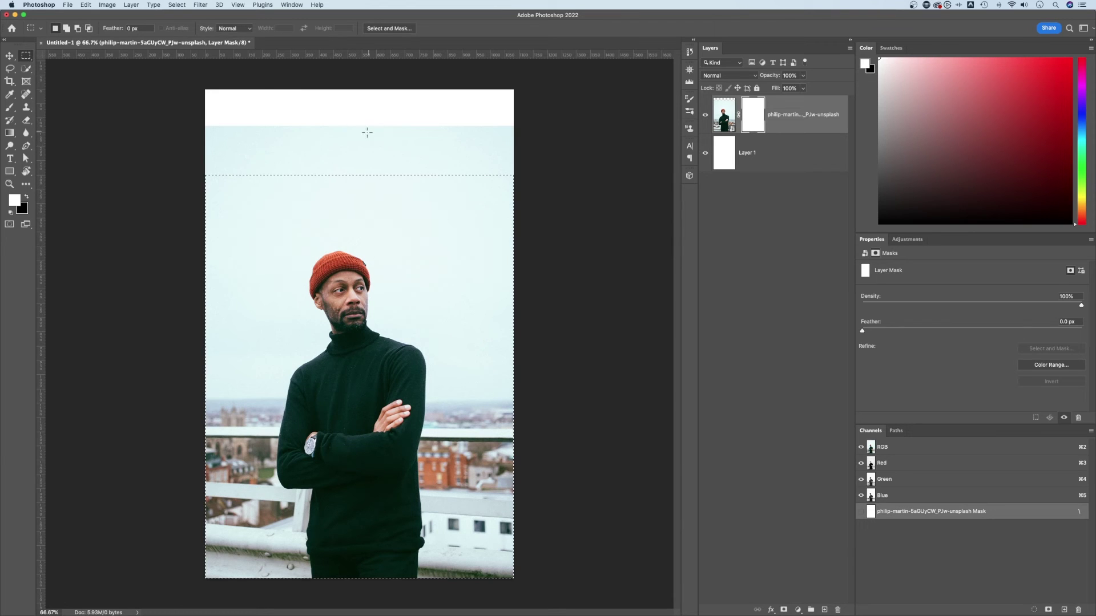
# Replace the old layer mask with a new one built from the rectangular selection, checking it by inverting
pyautogui.rightClick(753, 108)
pyautogui.click(774, 125)
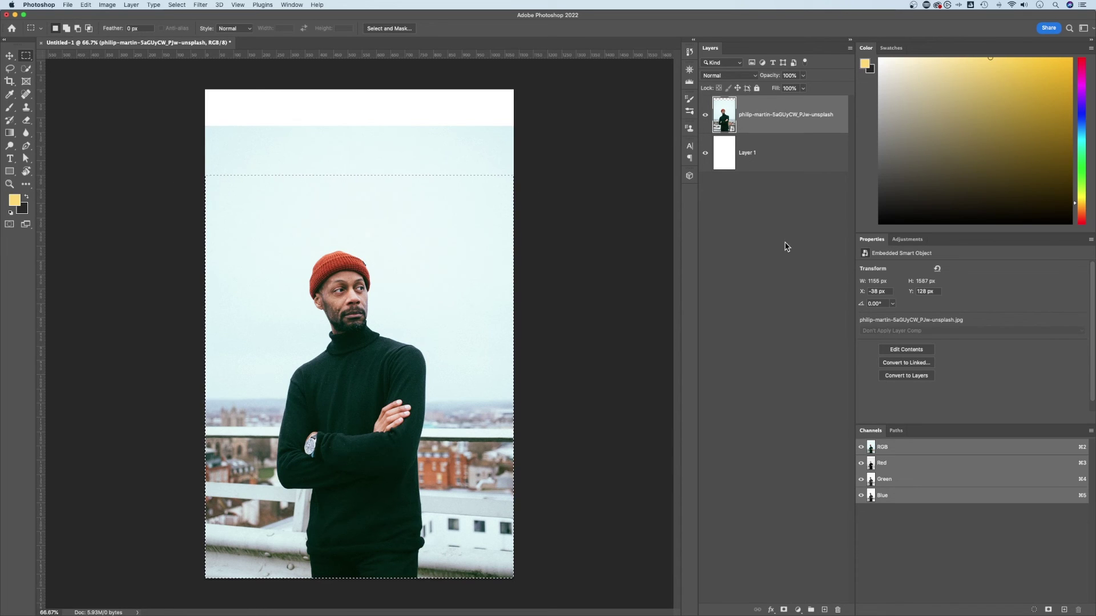
pyautogui.click(784, 610)
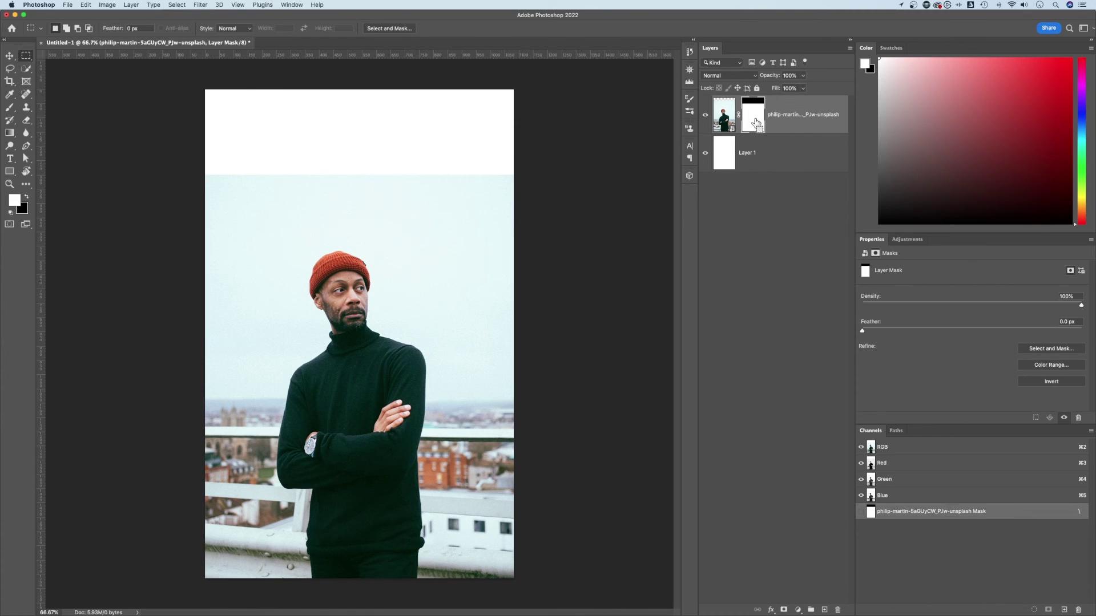
pyautogui.press('super+i')
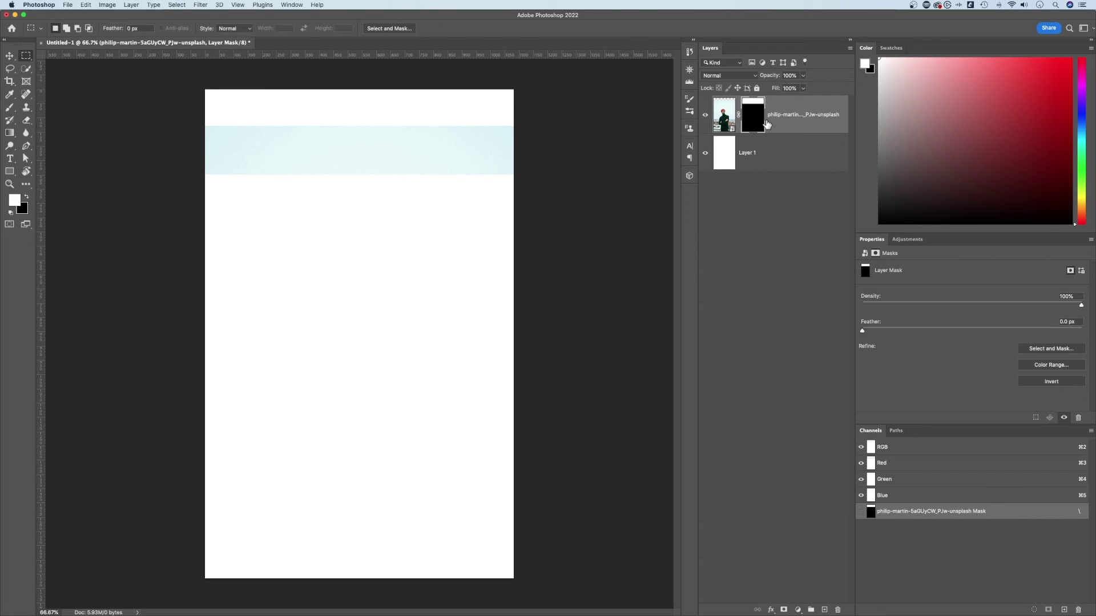
pyautogui.press('super+i')
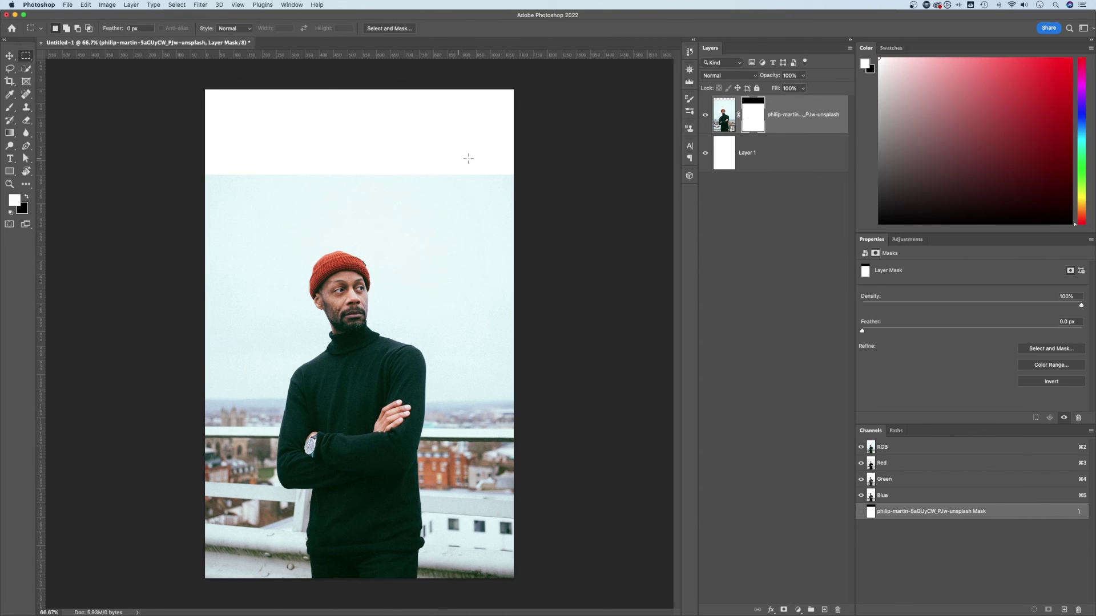
# In Select and Mask, set the Global Refinements Feather to 5.5 px and apply it
pyautogui.doubleClick(755, 117)
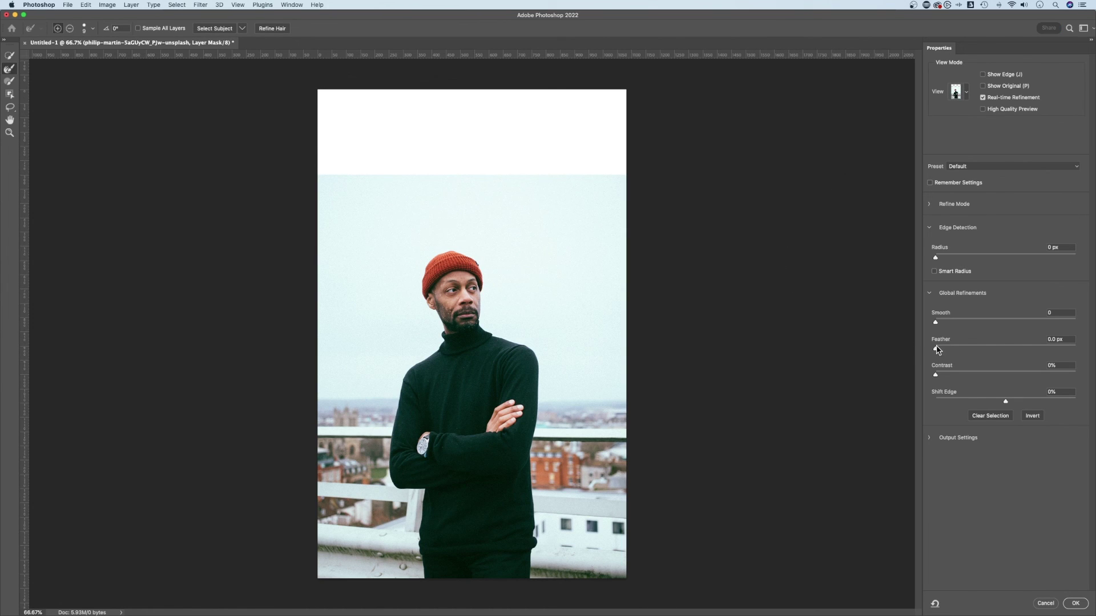
pyautogui.click(929, 292)
pyautogui.click(929, 293)
pyautogui.moveTo(936, 352); pyautogui.dragTo(1025, 349)
pyautogui.click(1075, 604)
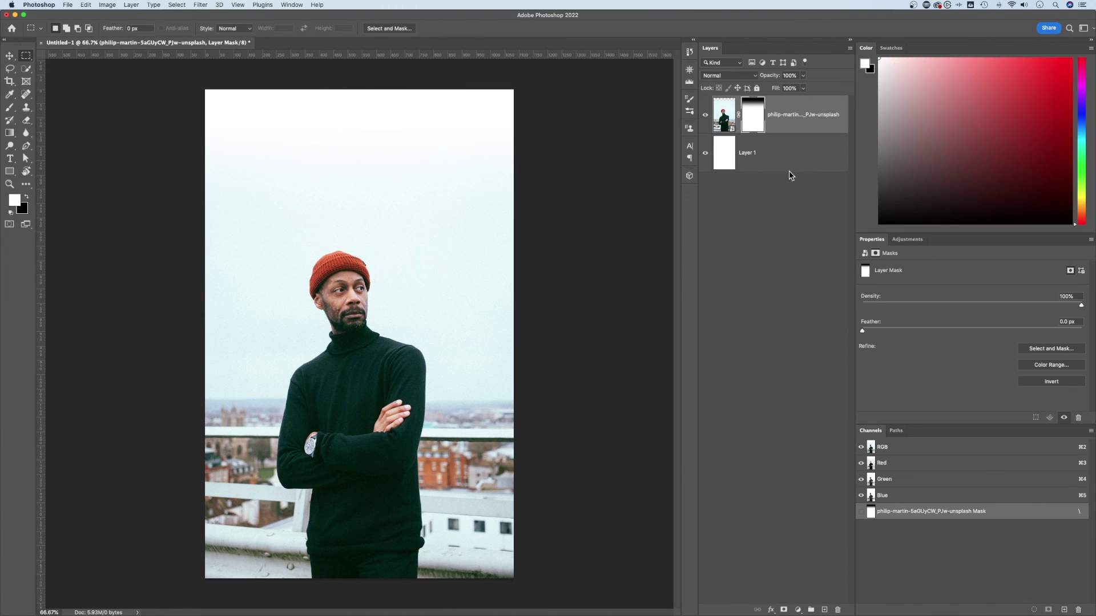